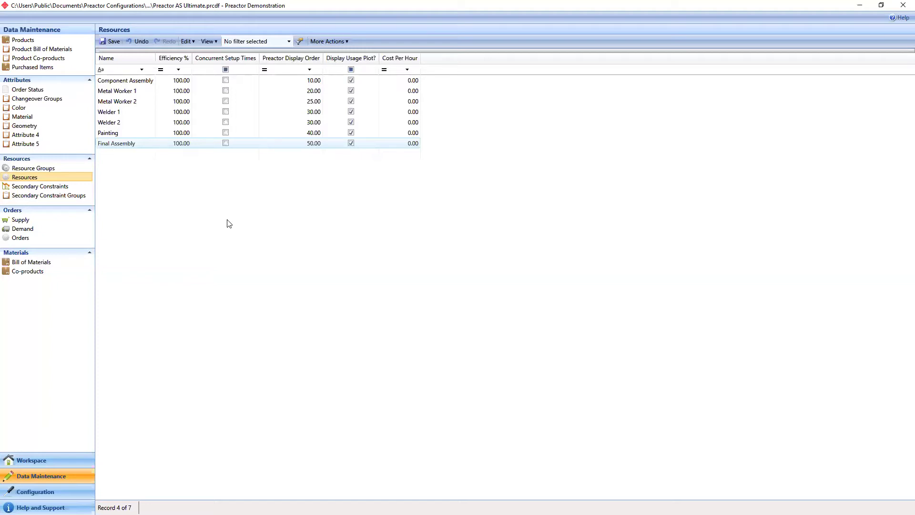
- Add Table Attribute 1 Rank to Final Assembly's preferred sequence criteria
{"action": "double_click", "coordinate": [144, 144]}
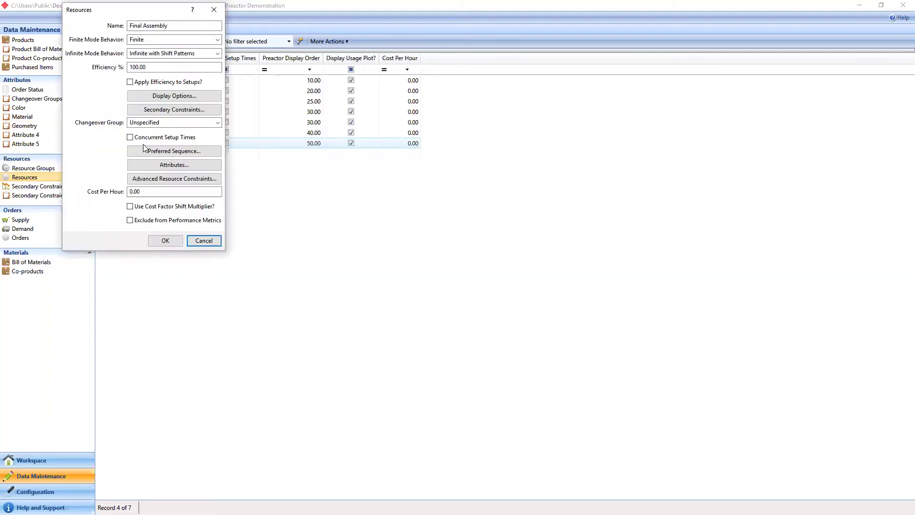
{"action": "left_click", "coordinate": [171, 151]}
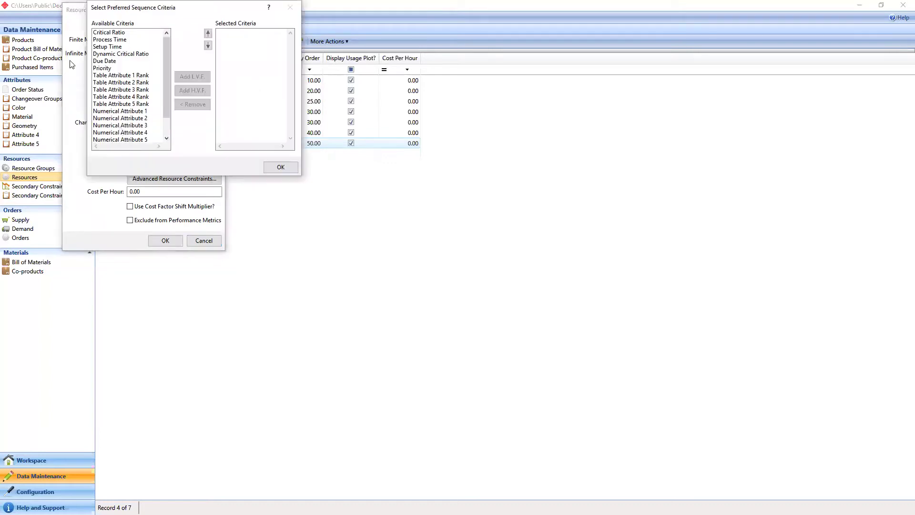
{"action": "scroll", "coordinate": [165, 99], "scroll_direction": "down", "scroll_amount": 1}
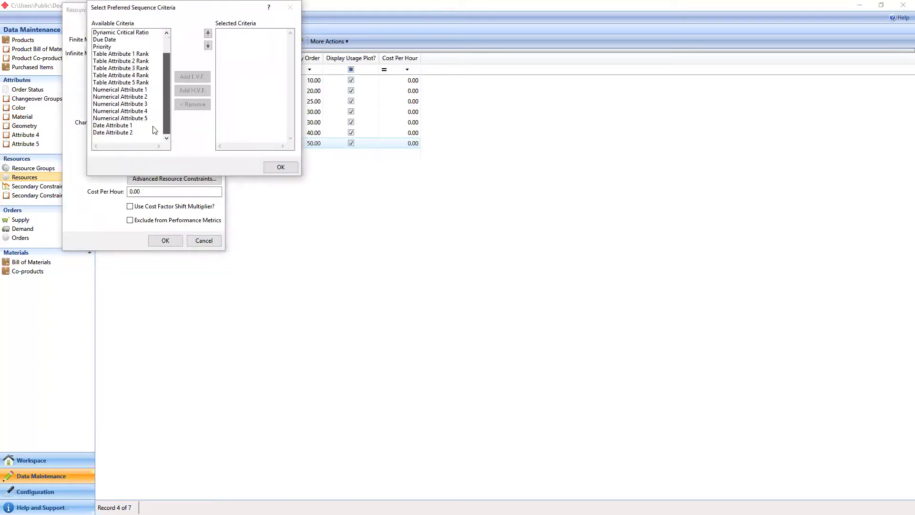
{"action": "scroll", "coordinate": [159, 119], "scroll_direction": "up", "scroll_amount": 1}
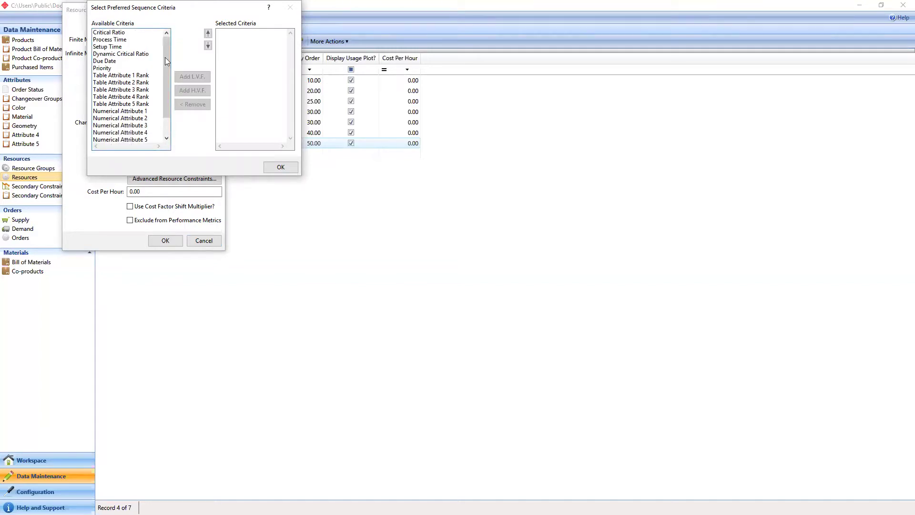
{"action": "scroll", "coordinate": [132, 56], "scroll_direction": "down", "scroll_amount": 1}
{"action": "left_click", "coordinate": [133, 56]}
{"action": "left_click", "coordinate": [205, 91]}
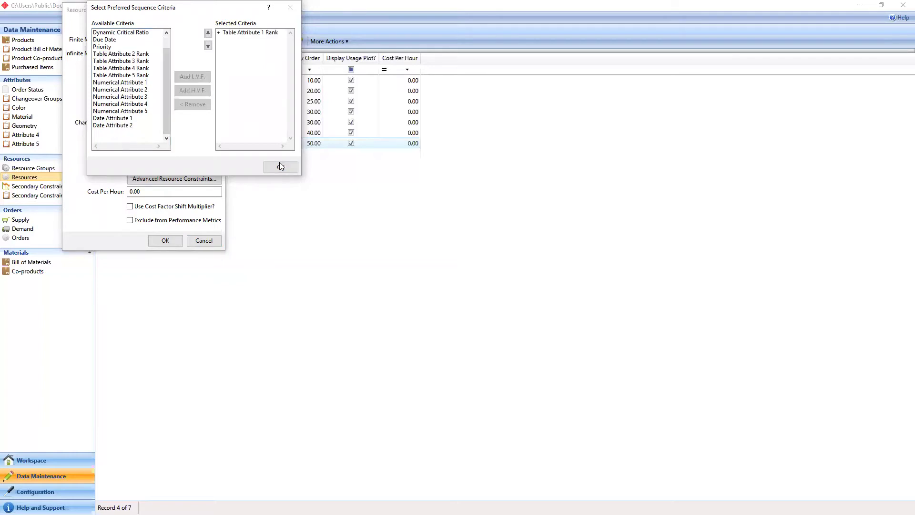
{"action": "left_click", "coordinate": [280, 164]}
- Recheck Color Rank as the preferred sequence and accept the Final Assembly resource changes
{"action": "key", "text": "Return"}
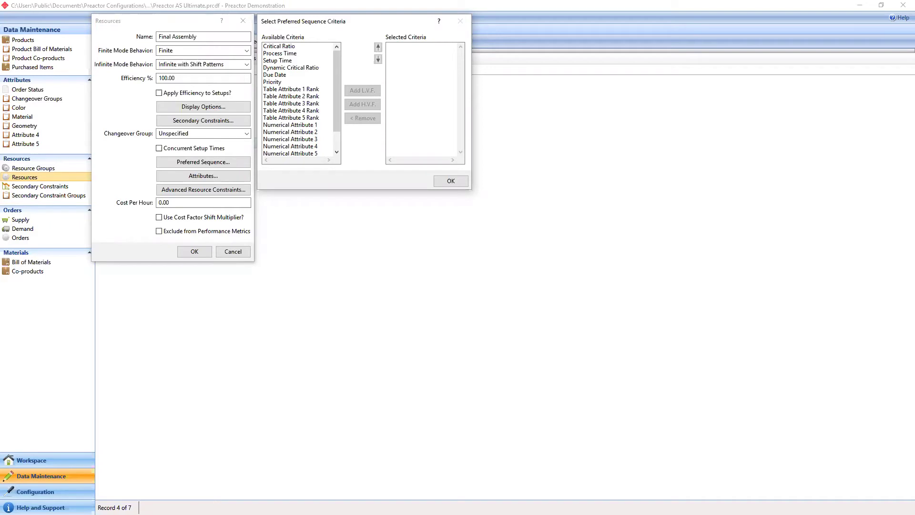
{"action": "left_click", "coordinate": [298, 89]}
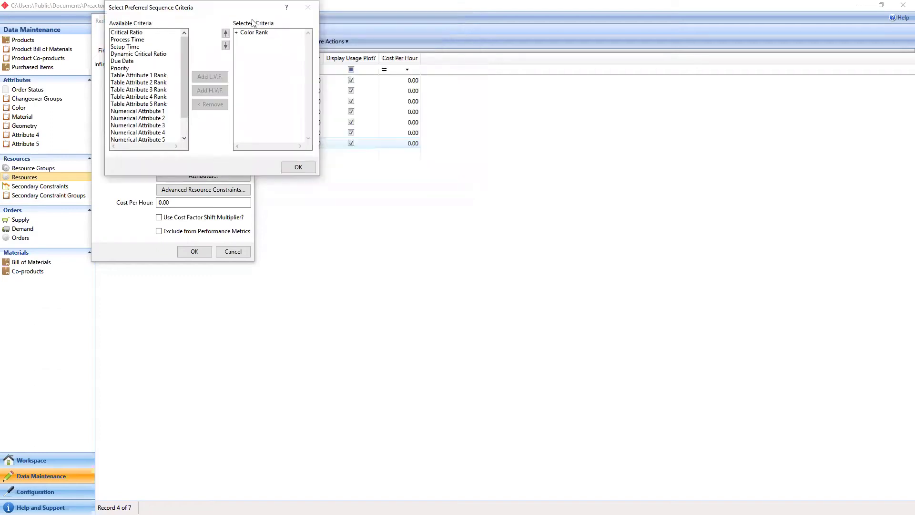
{"action": "left_click", "coordinate": [298, 167]}
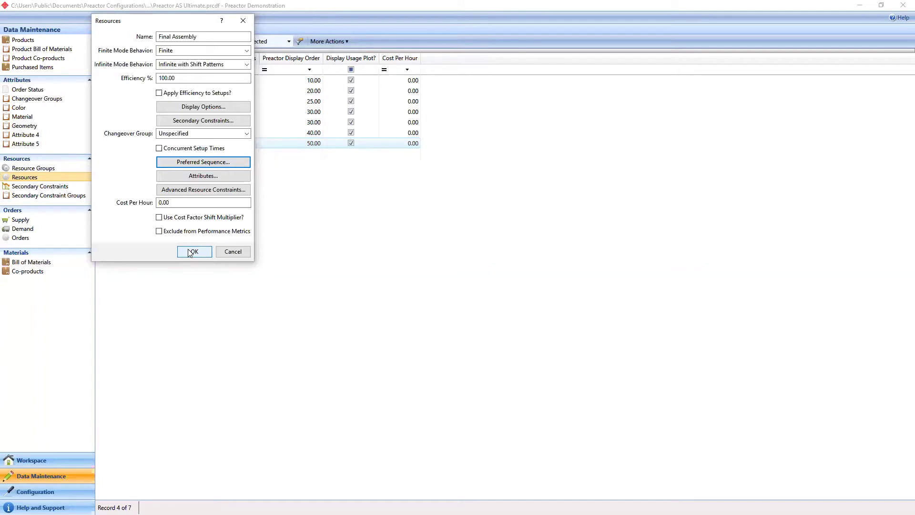
{"action": "left_click", "coordinate": [190, 252]}
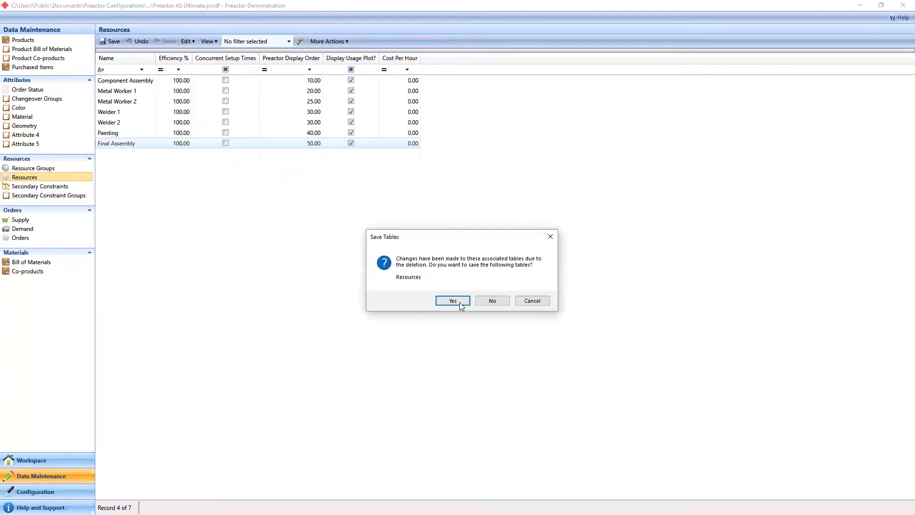
- Save the Resources table, check colour ranks Red 1, Blue 2, Green 3, then go to Workspace
{"action": "left_click", "coordinate": [453, 301]}
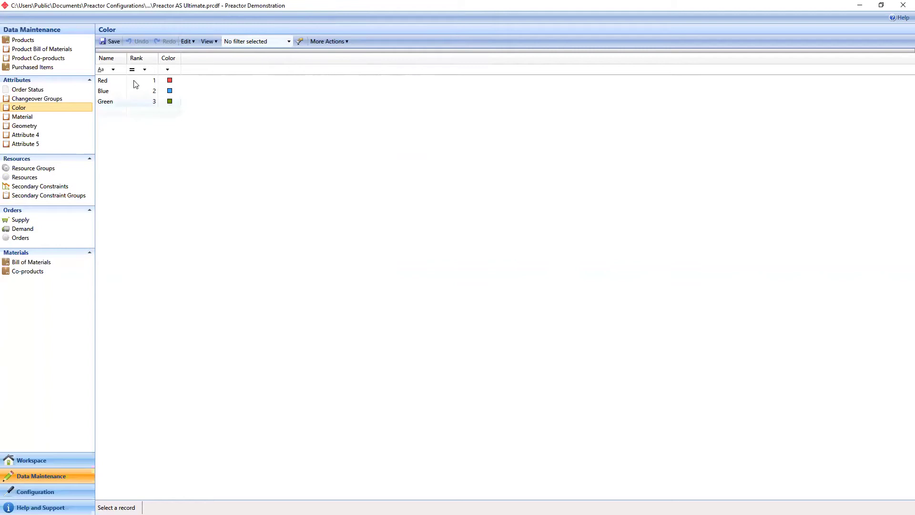
{"action": "left_click", "coordinate": [175, 82]}
{"action": "left_click", "coordinate": [147, 105]}
{"action": "left_click", "coordinate": [157, 240]}
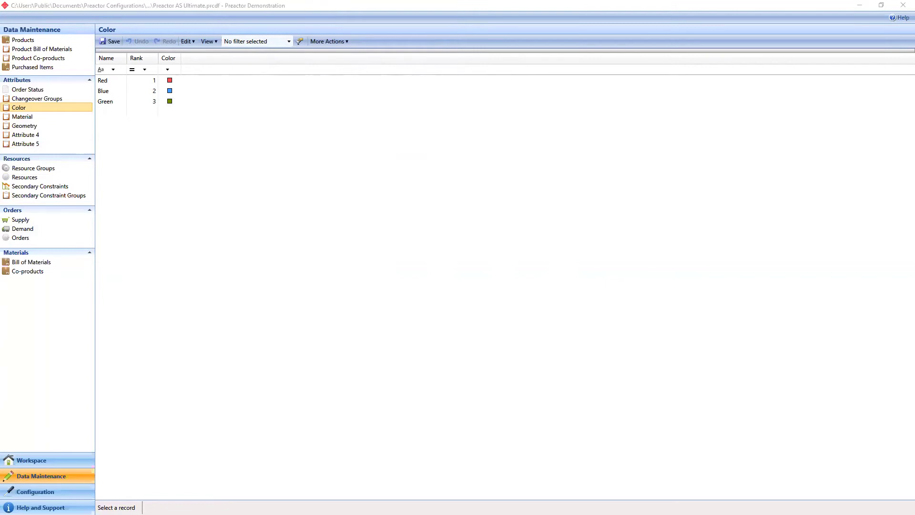
{"action": "left_click", "coordinate": [50, 462]}
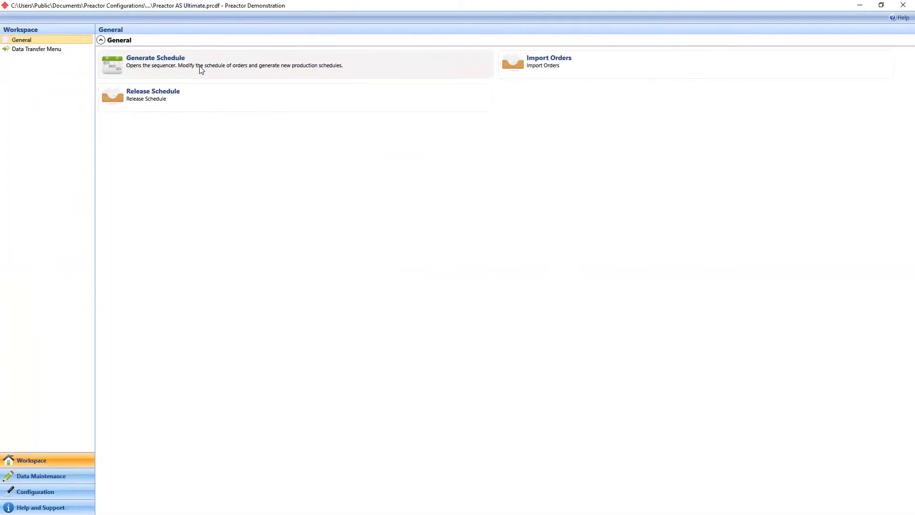
- Generate a schedule with the default APS rule, filling the Gantt with red, blue and green operations
{"action": "left_click", "coordinate": [201, 70]}
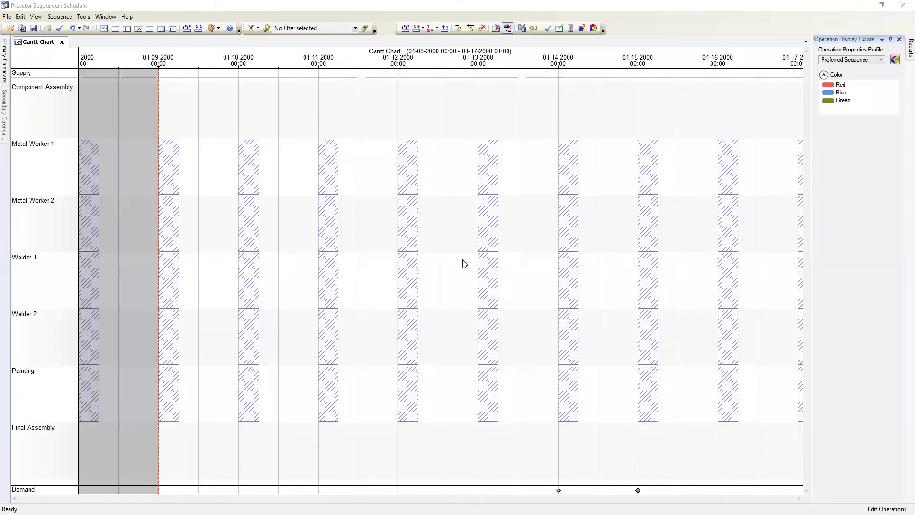
{"action": "left_click", "coordinate": [463, 273]}
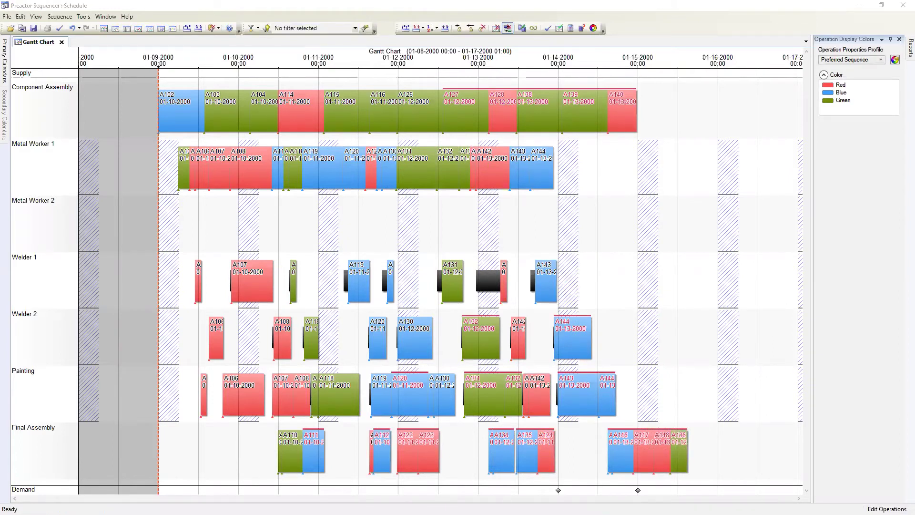
{"action": "double_click", "coordinate": [174, 114]}
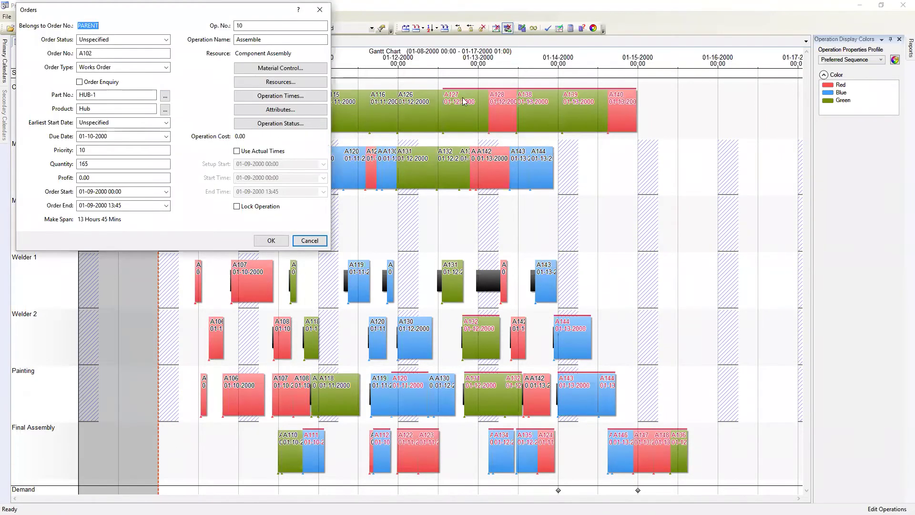
{"action": "left_click", "coordinate": [275, 112]}
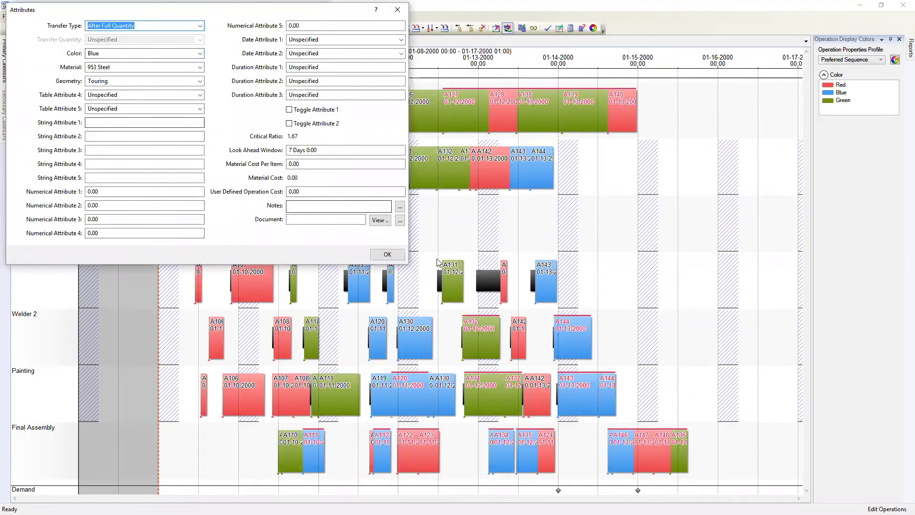
{"action": "left_click", "coordinate": [387, 254]}
{"action": "left_click", "coordinate": [280, 241]}
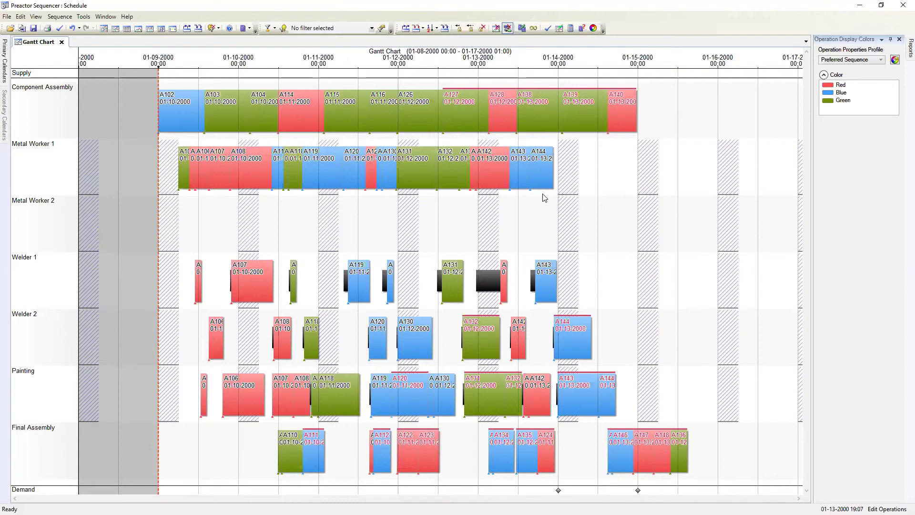
- Clear all operations and regenerate using APS Preferred Sequence with a 1-day look-ahead window
{"action": "left_click", "coordinate": [406, 27]}
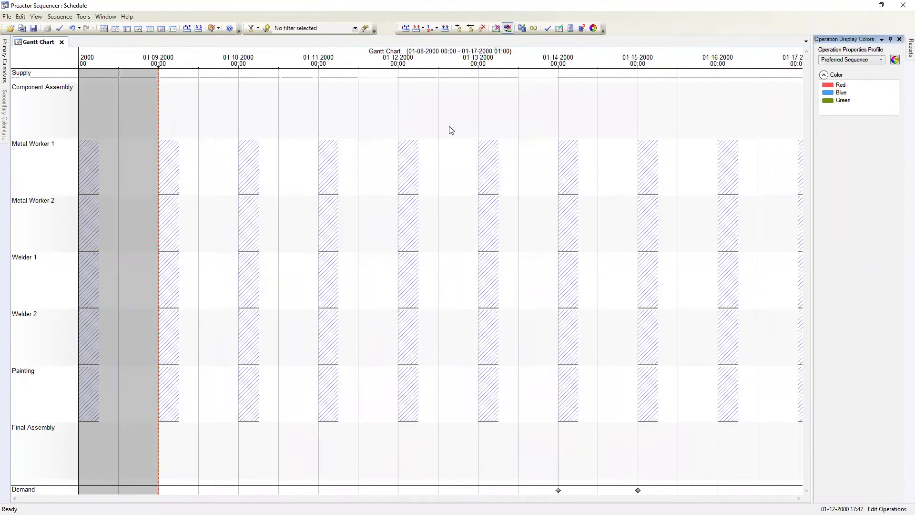
{"action": "left_click", "coordinate": [445, 28]}
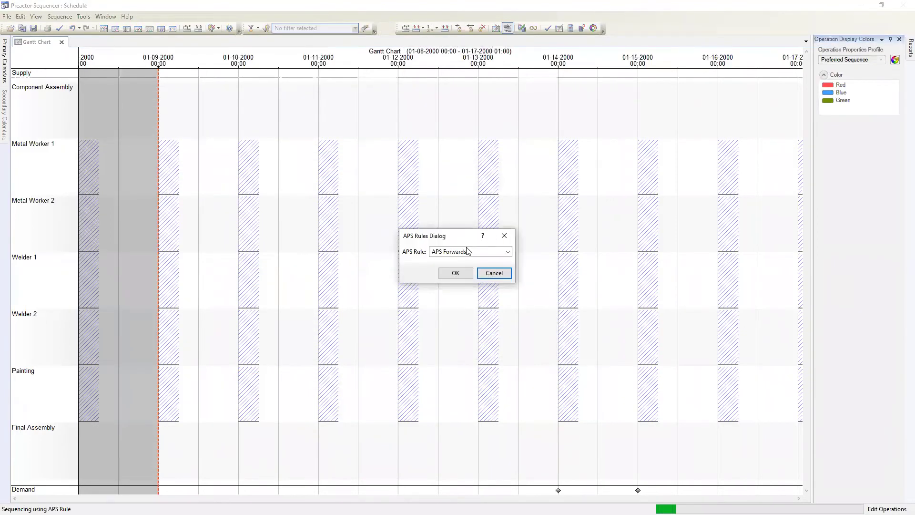
{"action": "left_click", "coordinate": [508, 251]}
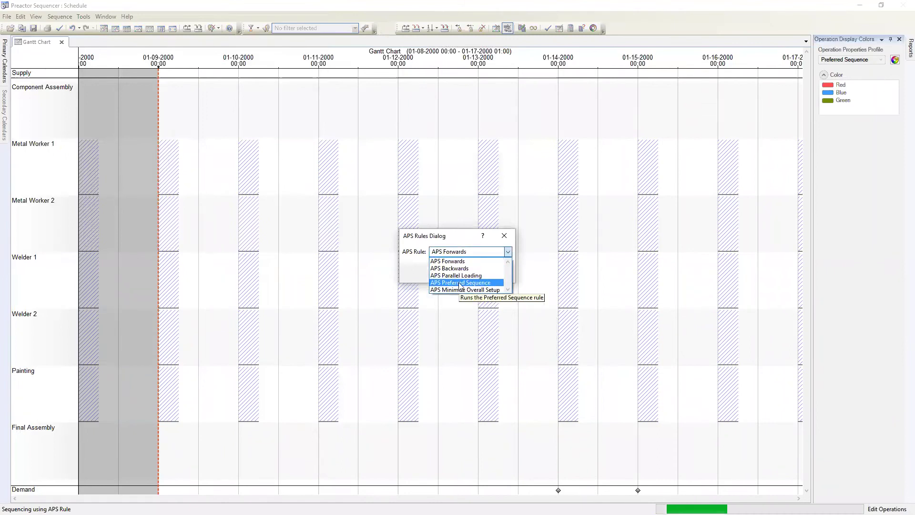
{"action": "left_click", "coordinate": [460, 283]}
{"action": "left_click", "coordinate": [458, 271]}
{"action": "type", "text": "1 Days 0:00"}
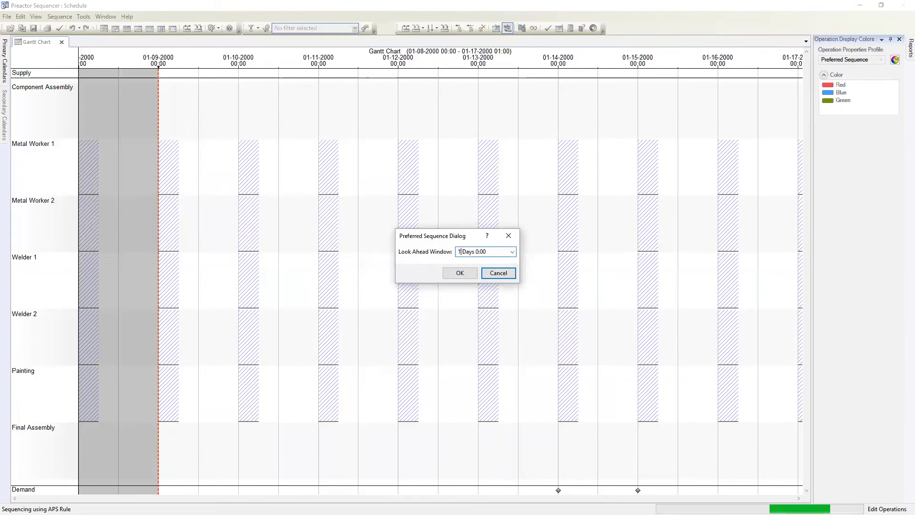
{"action": "left_click", "coordinate": [459, 273]}
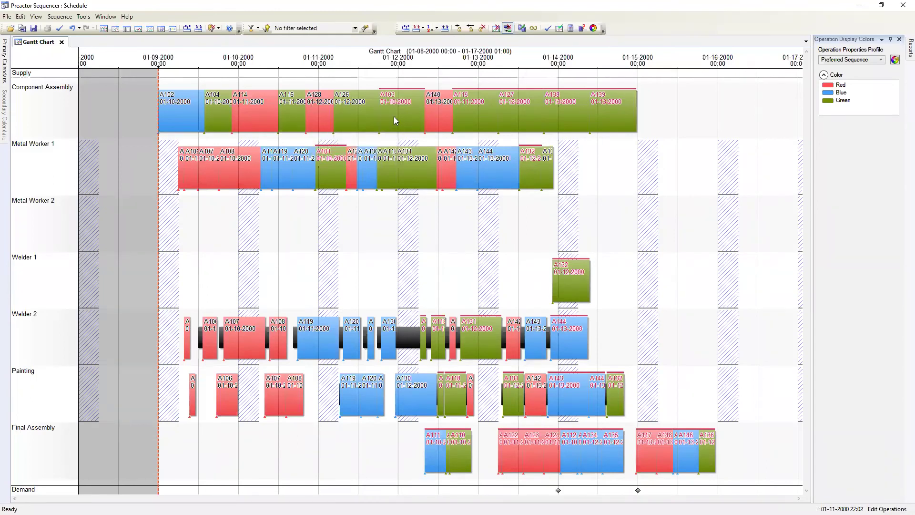
- Clear all operations and rerun APS Preferred Sequence with a 7-day look-ahead window
{"action": "mouse_move", "coordinate": [412, 117]}
{"action": "left_click", "coordinate": [436, 29]}
{"action": "left_click", "coordinate": [445, 28]}
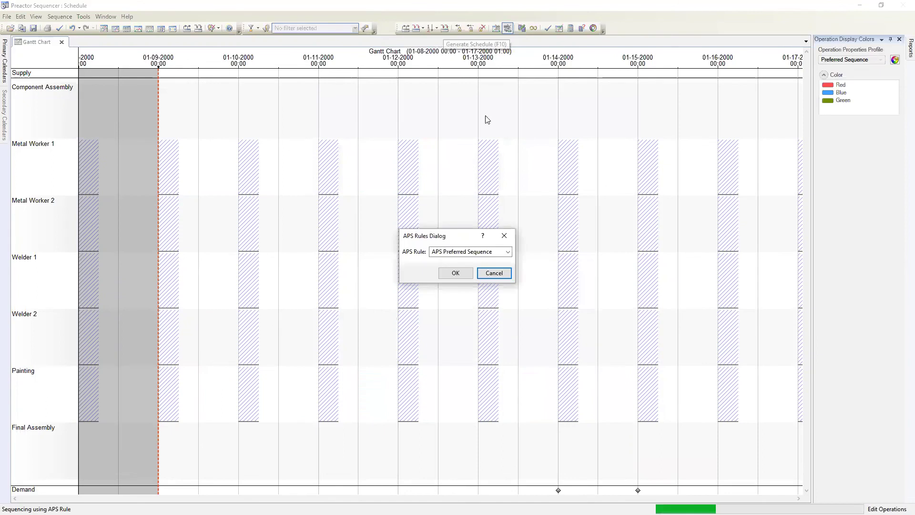
{"action": "left_click", "coordinate": [474, 252]}
{"action": "left_click", "coordinate": [462, 283]}
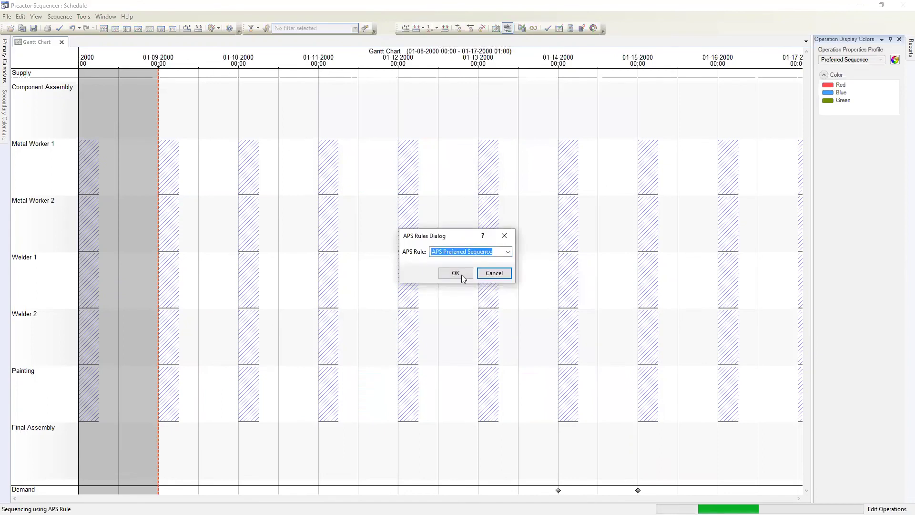
{"action": "left_click", "coordinate": [460, 274]}
{"action": "left_click", "coordinate": [461, 247]}
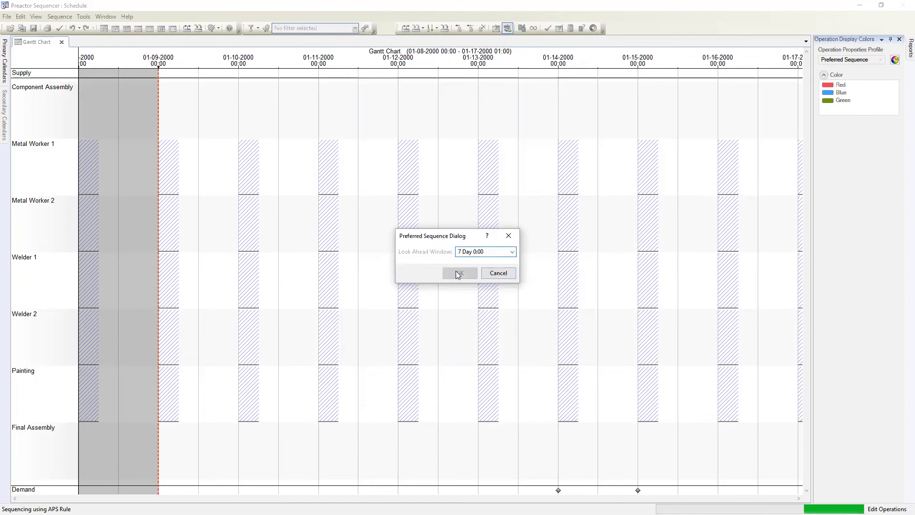
{"action": "left_click", "coordinate": [460, 272]}
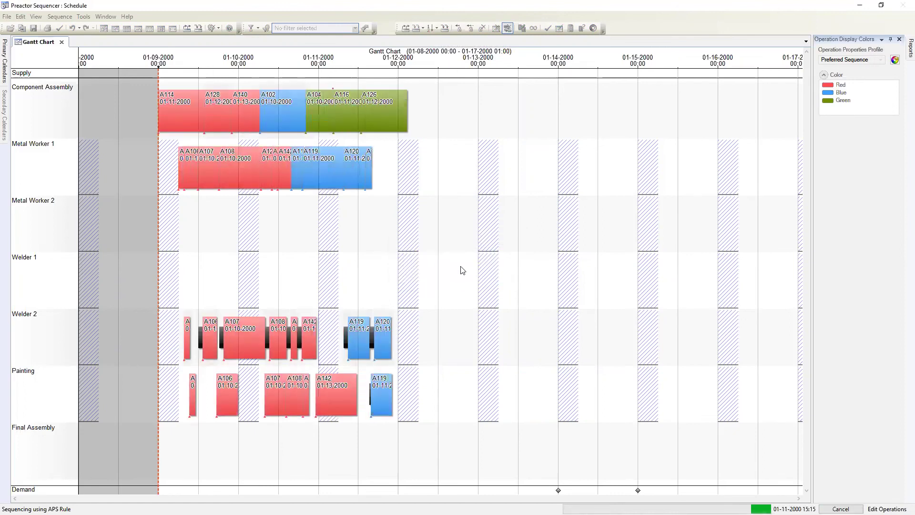